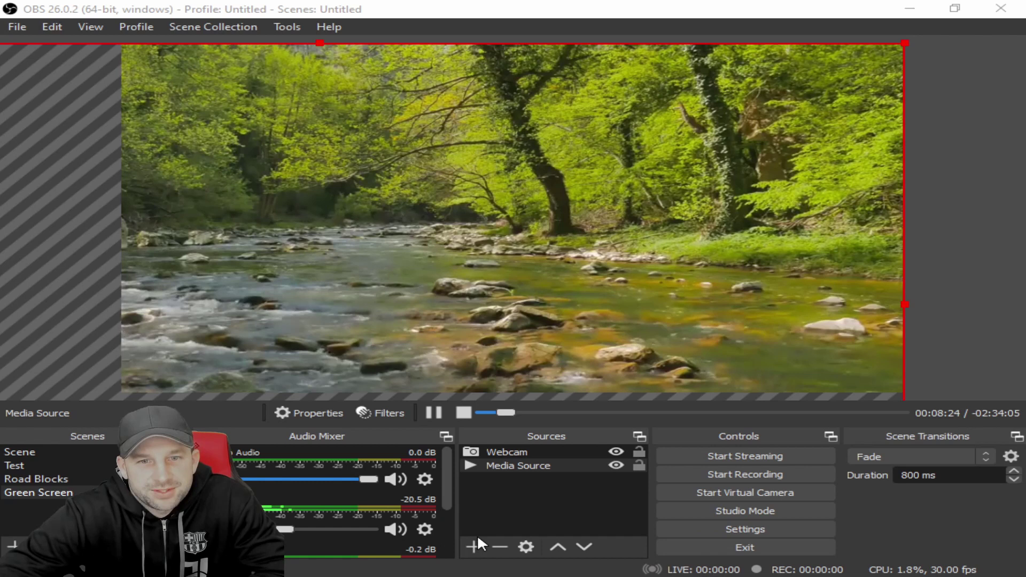
Add a new Media Source to the scene, leaving its name as 'Media Source 2'
{"action": "left_click", "coordinate": [473, 546]}
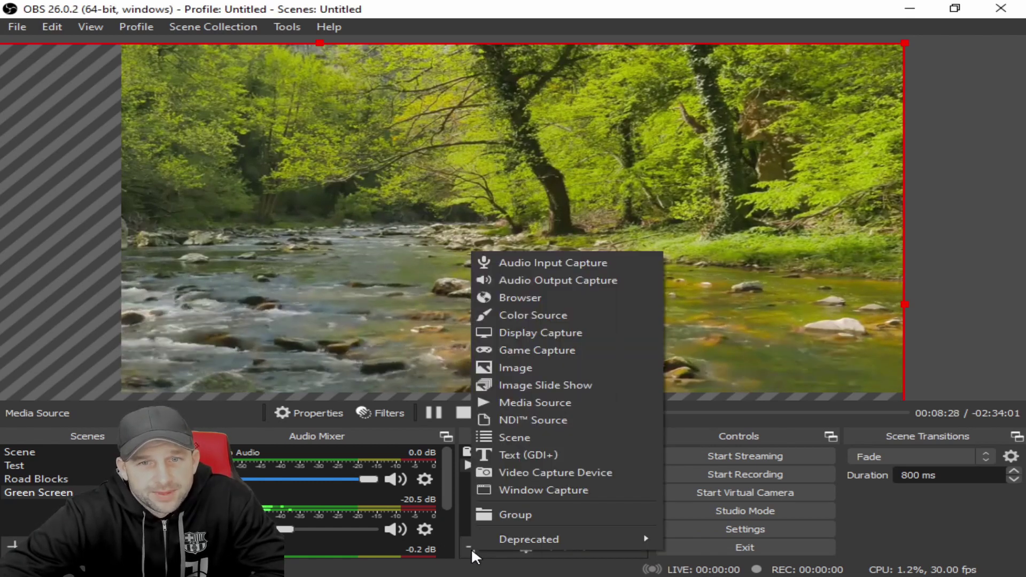
{"action": "left_click", "coordinate": [531, 398]}
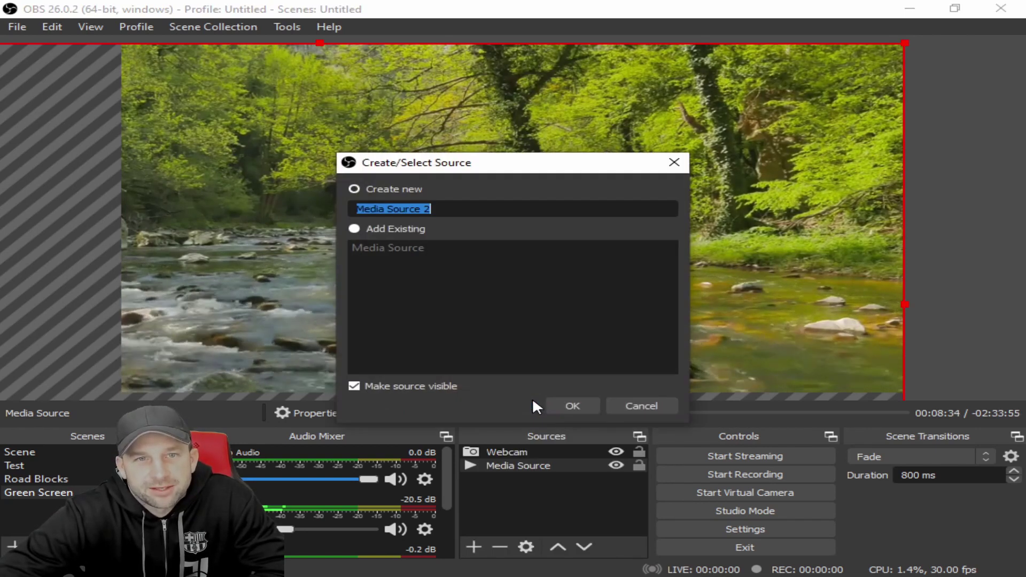
{"action": "left_click", "coordinate": [451, 213]}
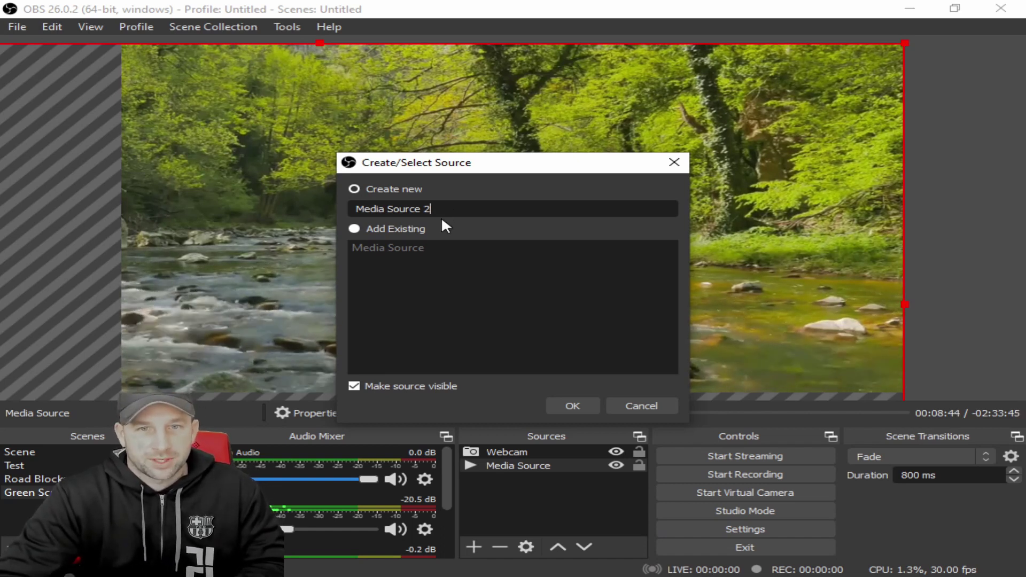
Create Media Source 2 with the local file 'Live-4 All Good Things.mp4' as its video
{"action": "left_click", "coordinate": [581, 404]}
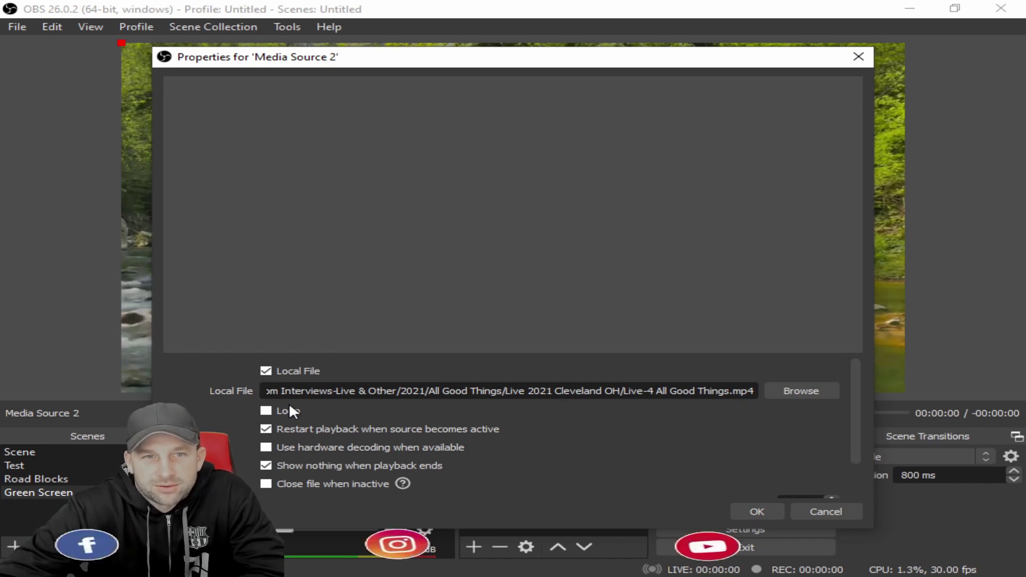
{"action": "left_click", "coordinate": [742, 508]}
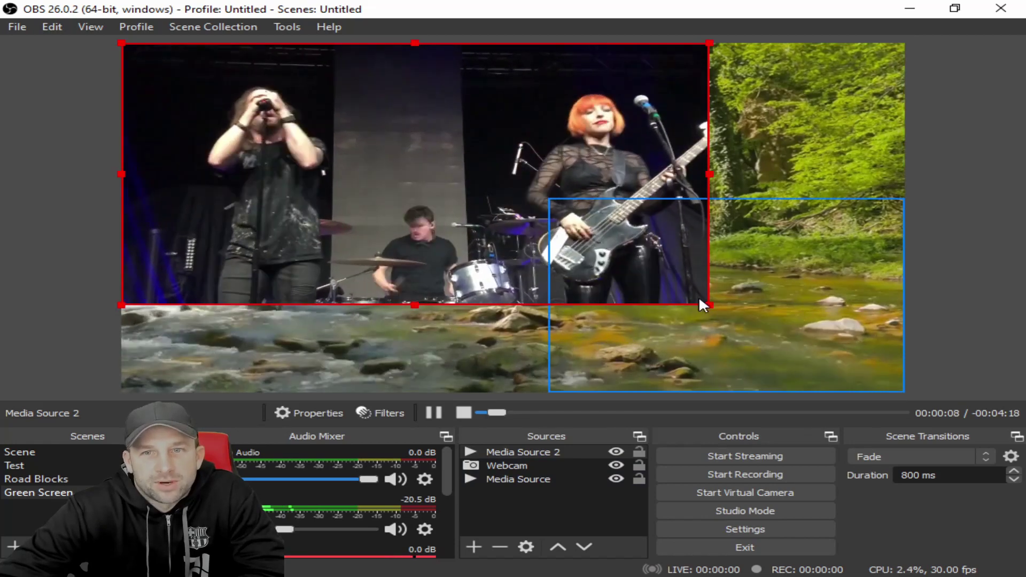
Drag Media Source 2's bottom-right handle to the canvas corner so the concert video fills the frame
{"action": "left_click_drag", "start_coordinate": [710, 305], "coordinate": [905, 392]}
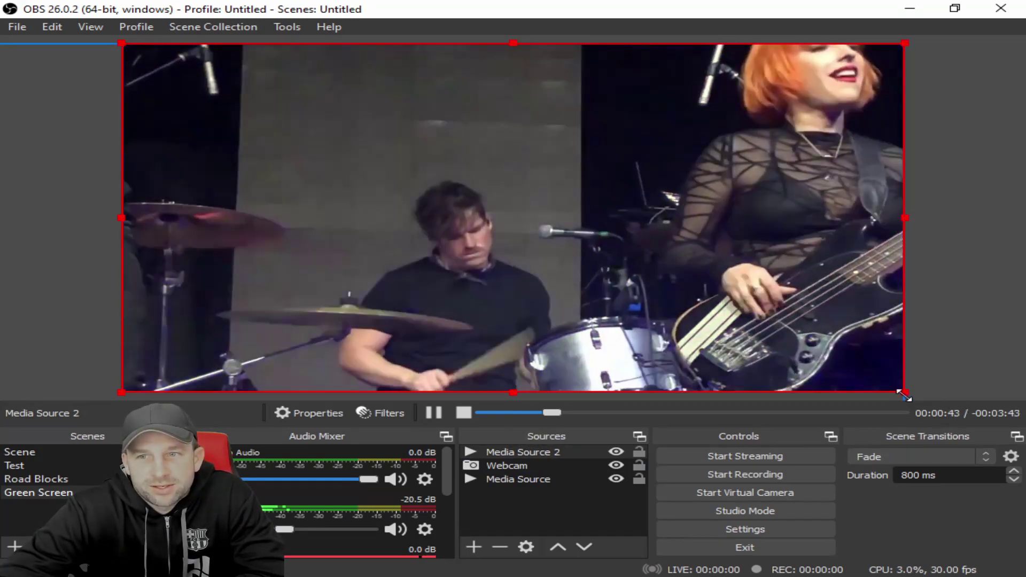
Drag Media Source 2's handles outward so the concert video overshoots the right and bottom edges
{"action": "mouse_move", "coordinate": [905, 392]}
{"action": "left_mouse_down"}
{"action": "mouse_move", "coordinate": [1017, 526]}
{"action": "mouse_move", "coordinate": [862, 389]}
{"action": "mouse_move", "coordinate": [884, 390]}
{"action": "left_mouse_up"}
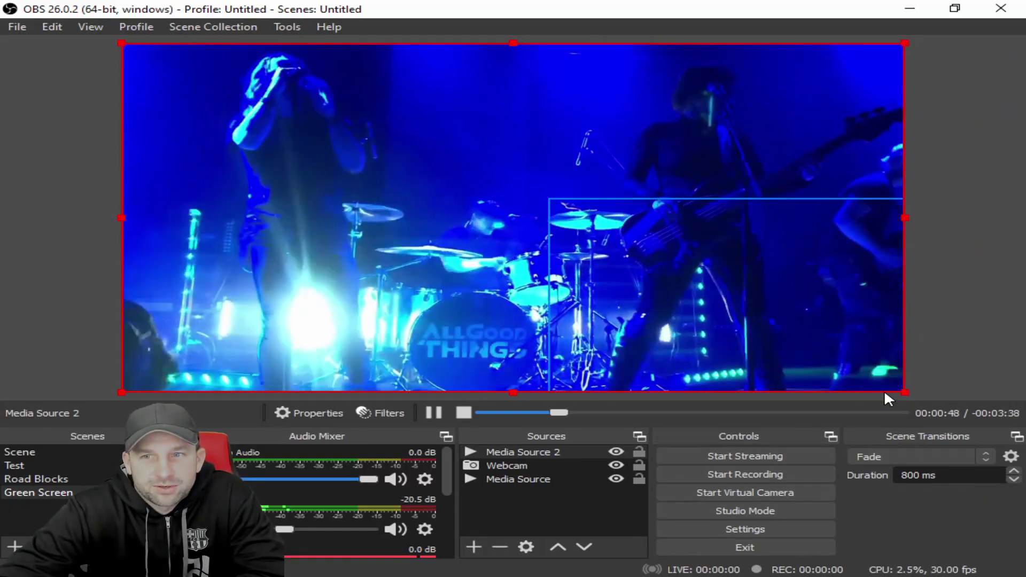
{"action": "left_click_drag", "start_coordinate": [514, 392], "coordinate": [537, 413]}
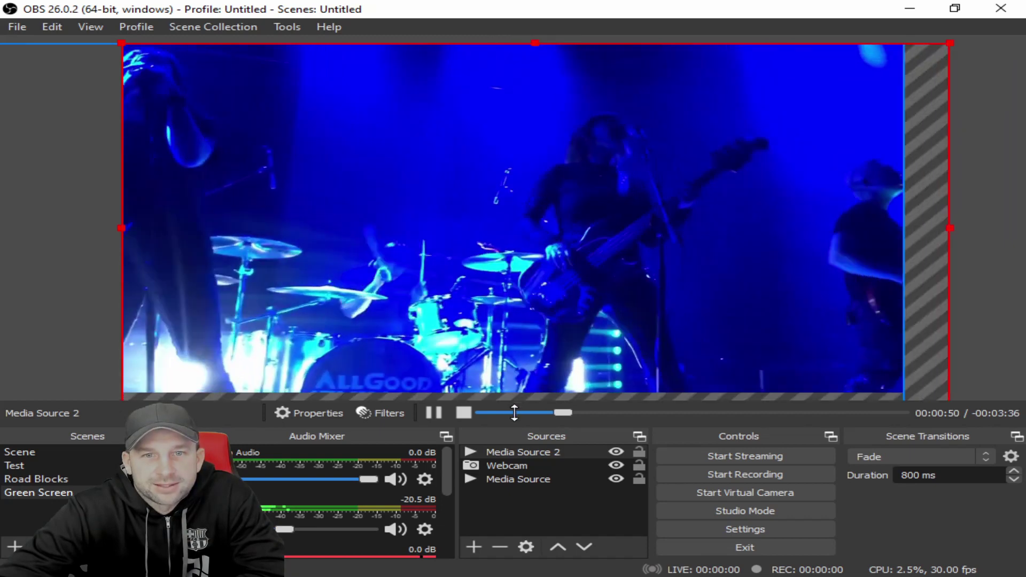